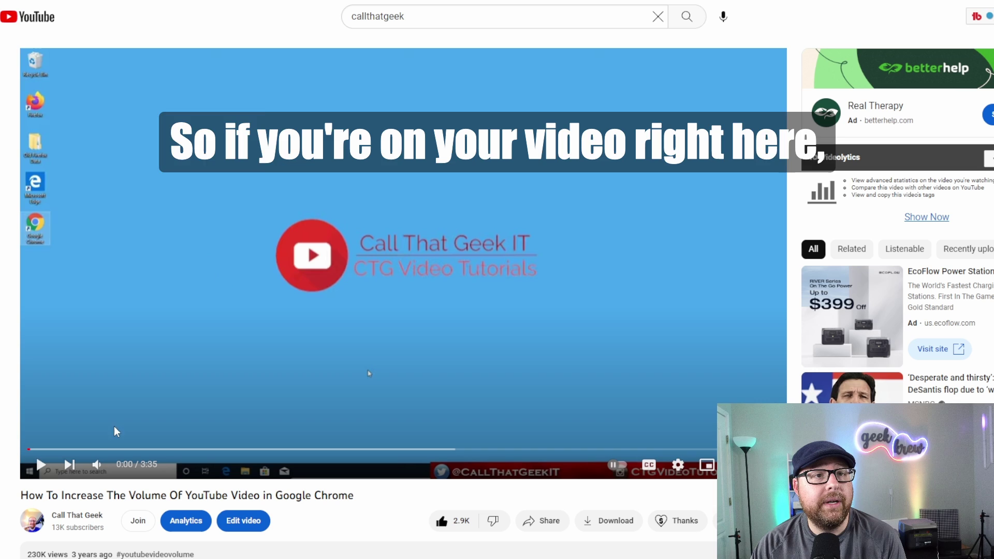
- Search Settings for 'volume' and raise the Sound output volume from 38 to 42
drag(28, 496, 369, 497)
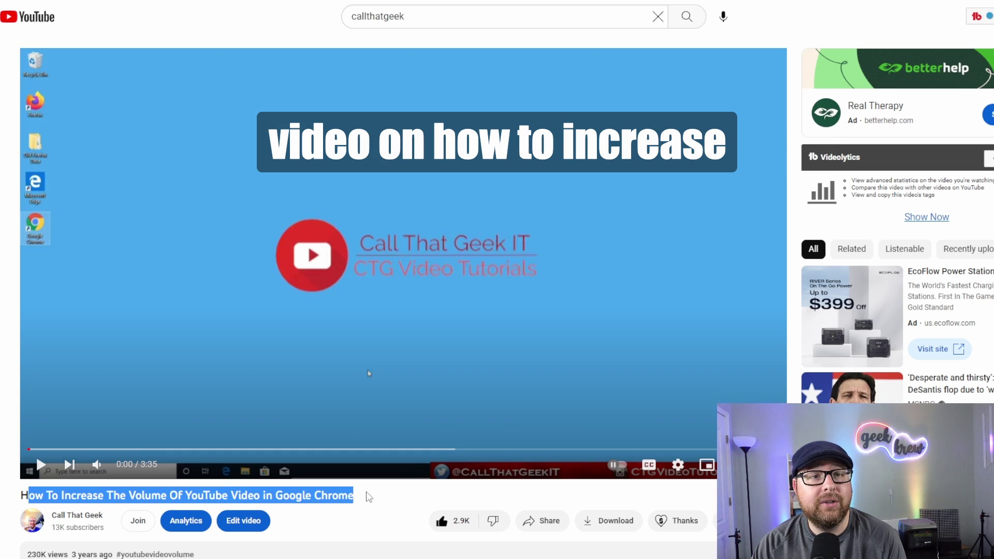
click(171, 494)
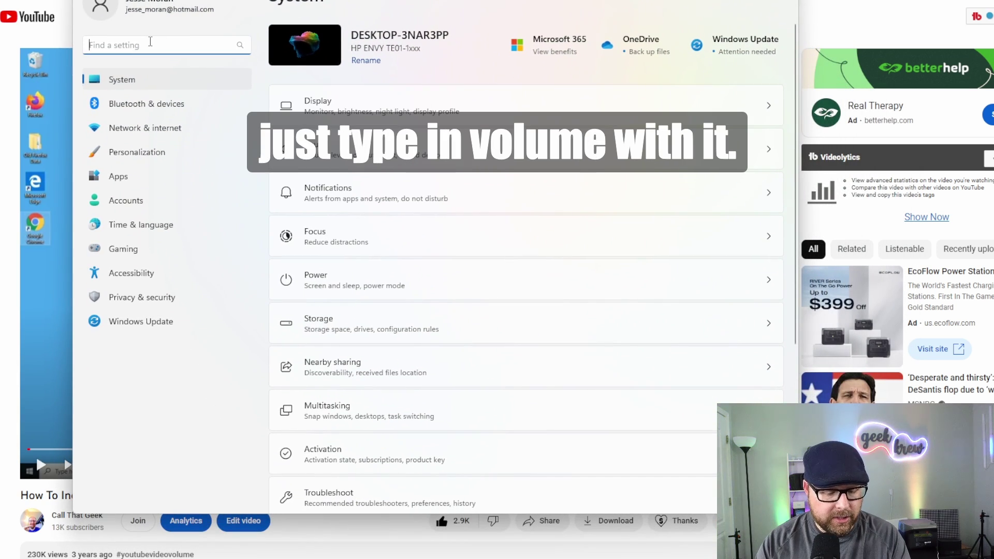
text(lume)
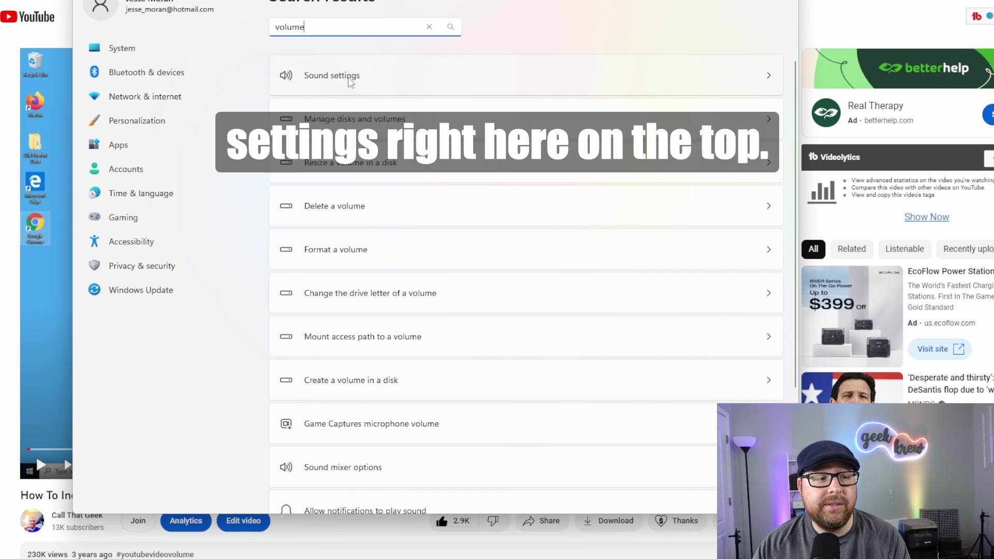
click(354, 79)
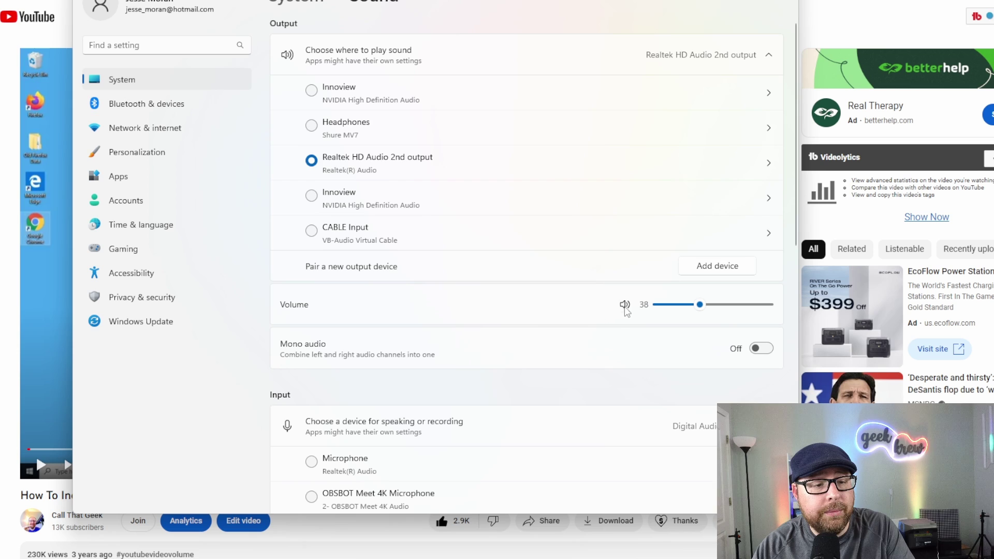
mouse_move(700, 305)
mouse_down()
mouse_move(783, 319)
mouse_move(709, 316)
mouse_up()
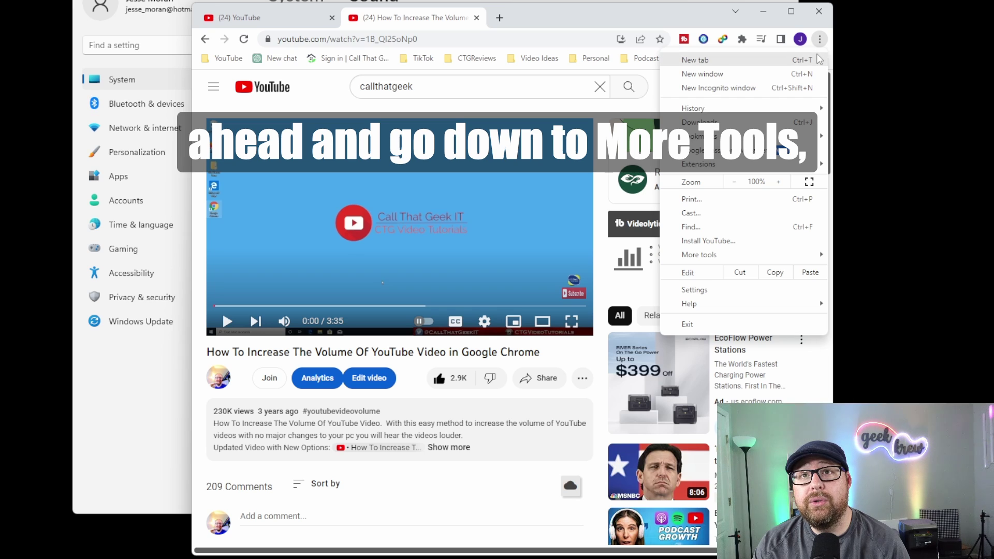
- Clear the Last hour of history, cookies and cached images and files from Advanced
mouse_move(778, 254)
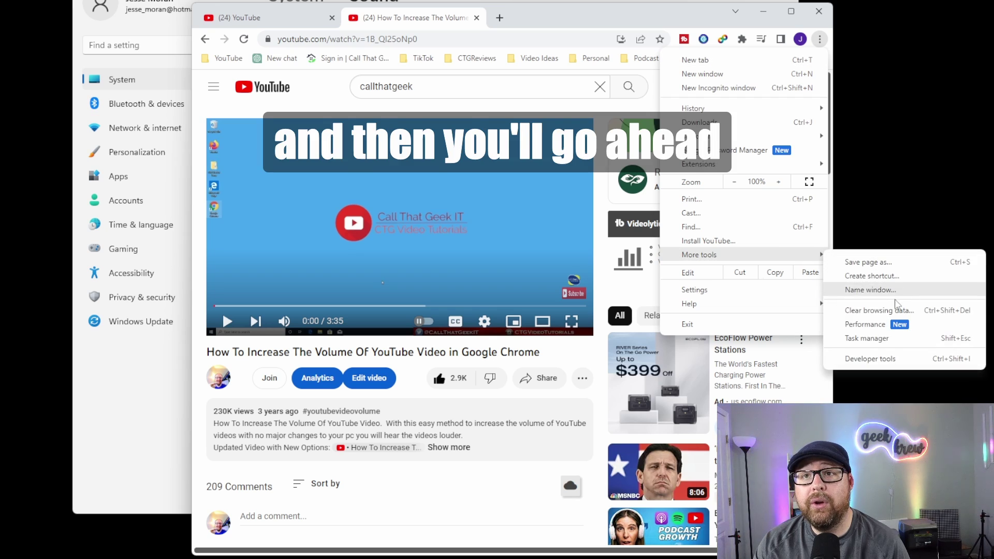
click(879, 310)
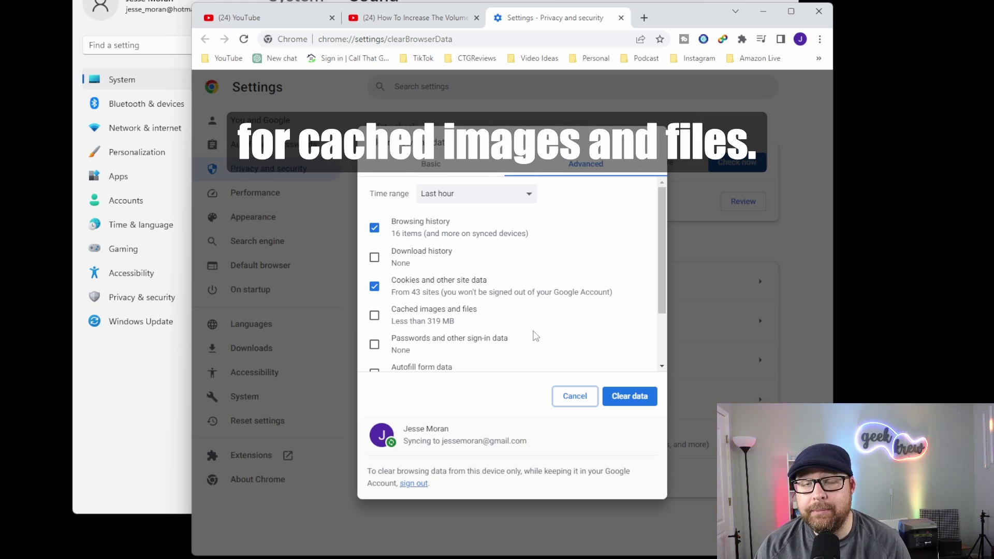
scroll(532, 315, down, 2)
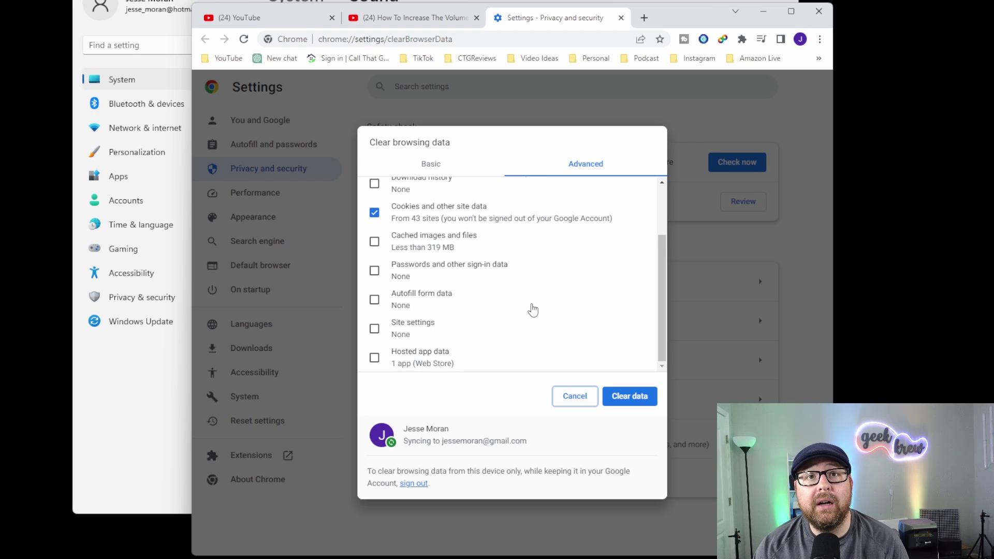
scroll(533, 310, up, 2)
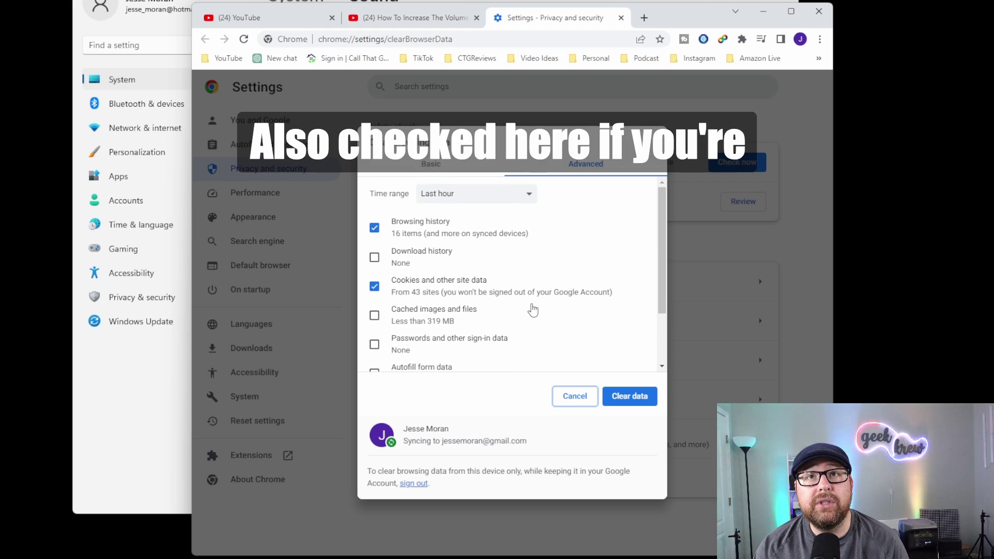
click(446, 166)
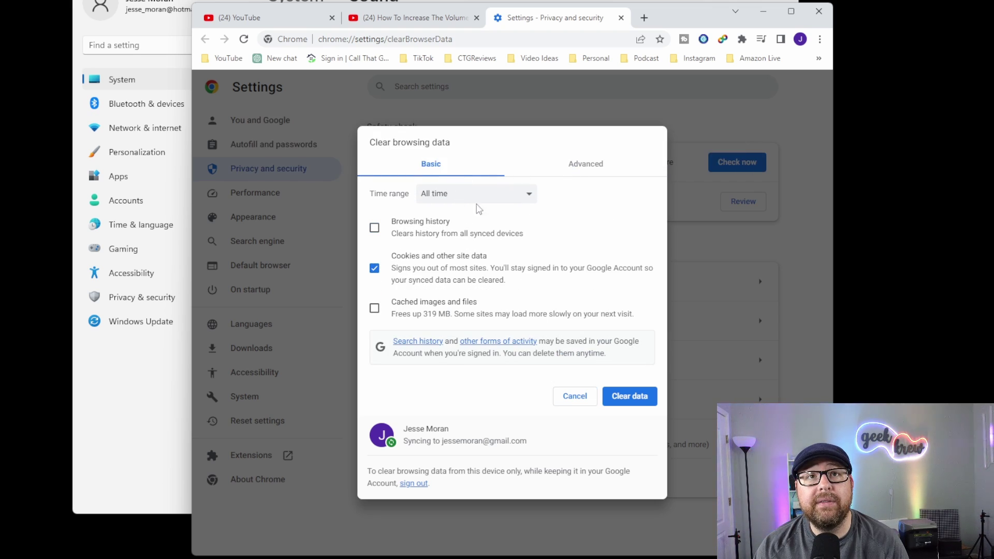
click(586, 168)
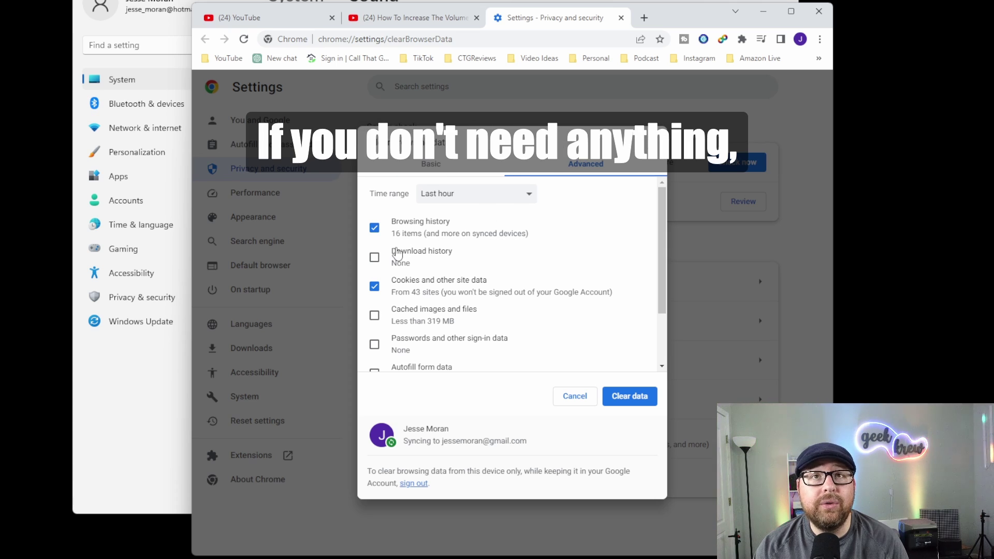
click(490, 196)
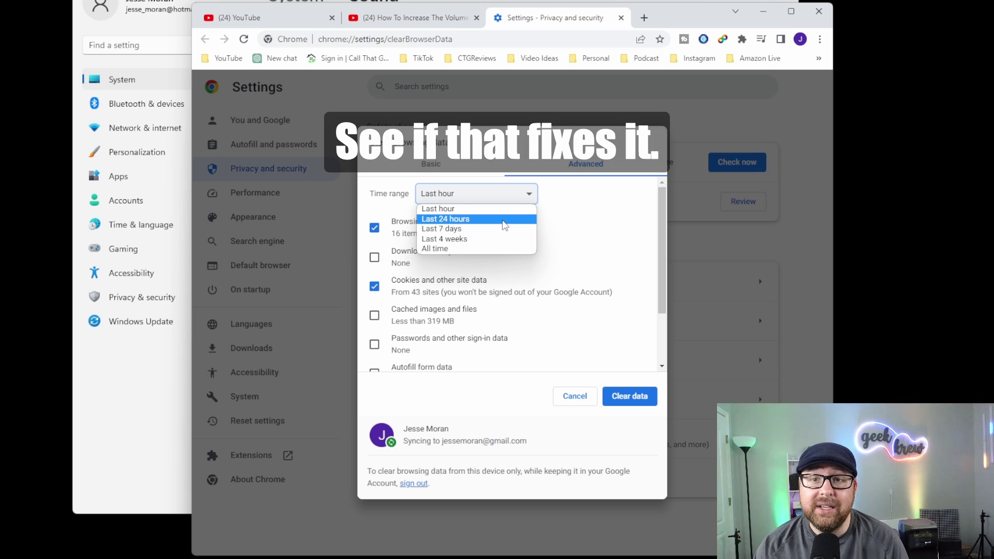
click(572, 212)
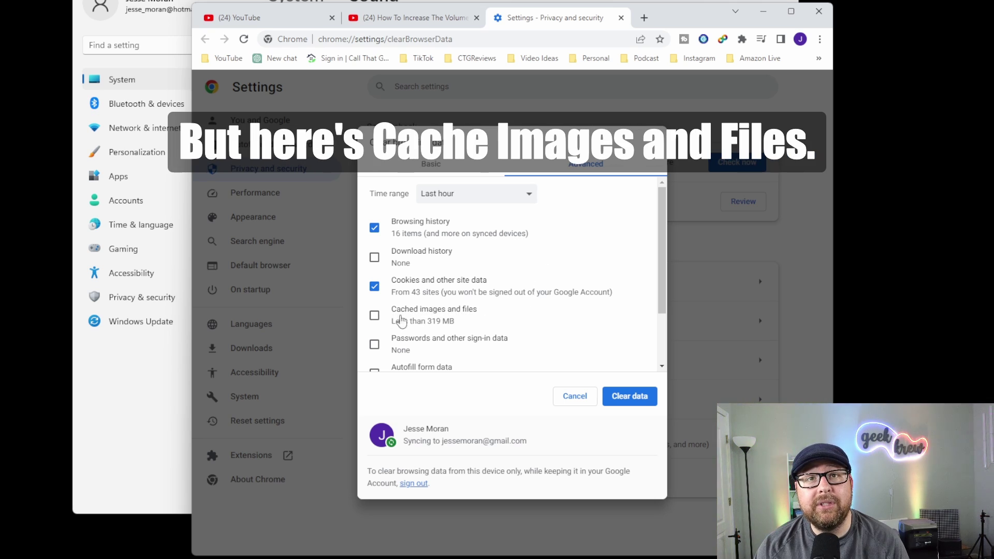
click(374, 315)
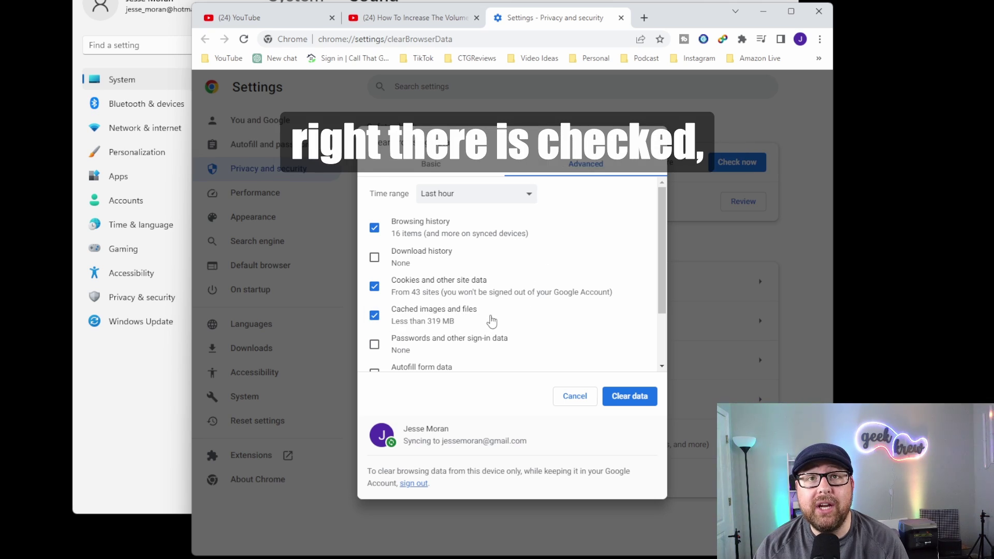
click(628, 401)
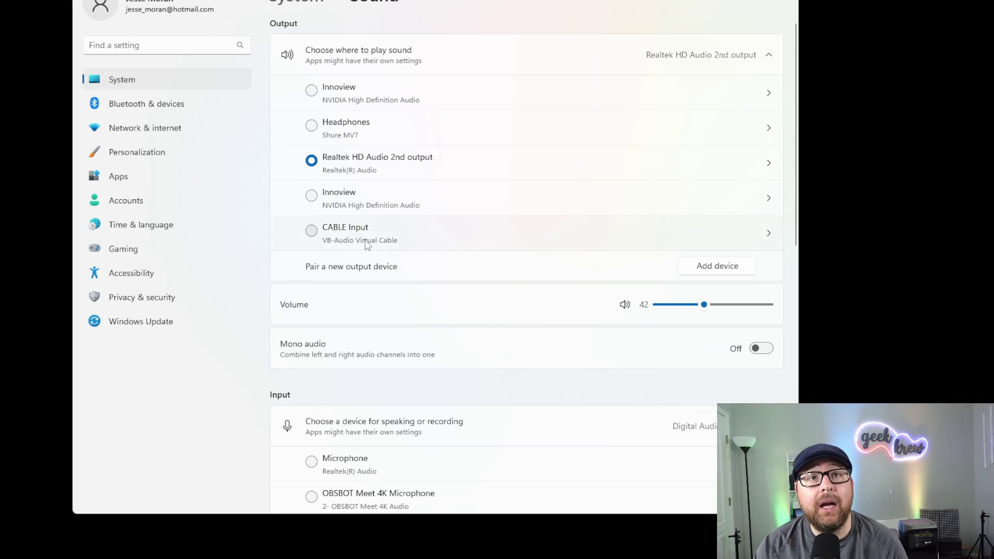
scroll(361, 214, down, 6)
scroll(361, 214, down, 4)
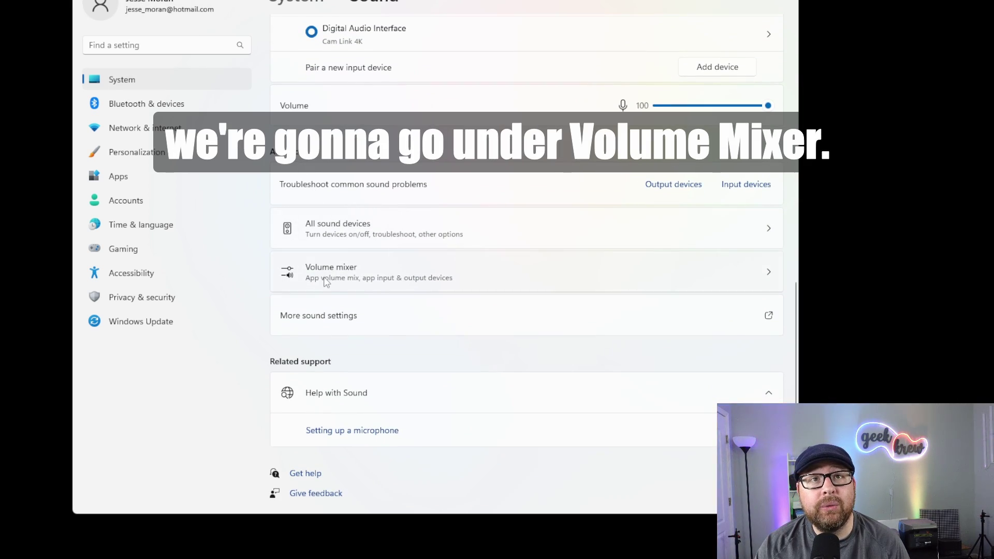
click(394, 273)
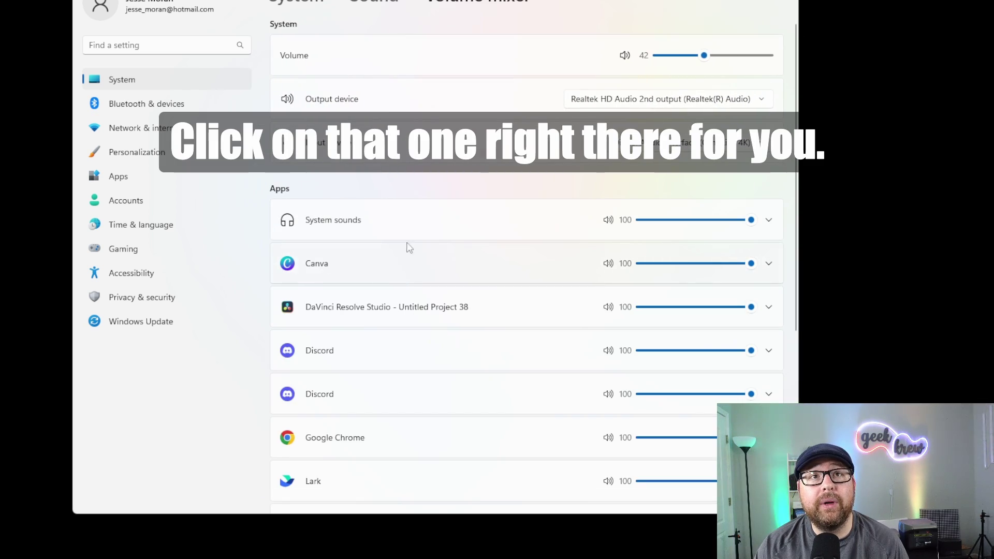
scroll(315, 186, down, 3)
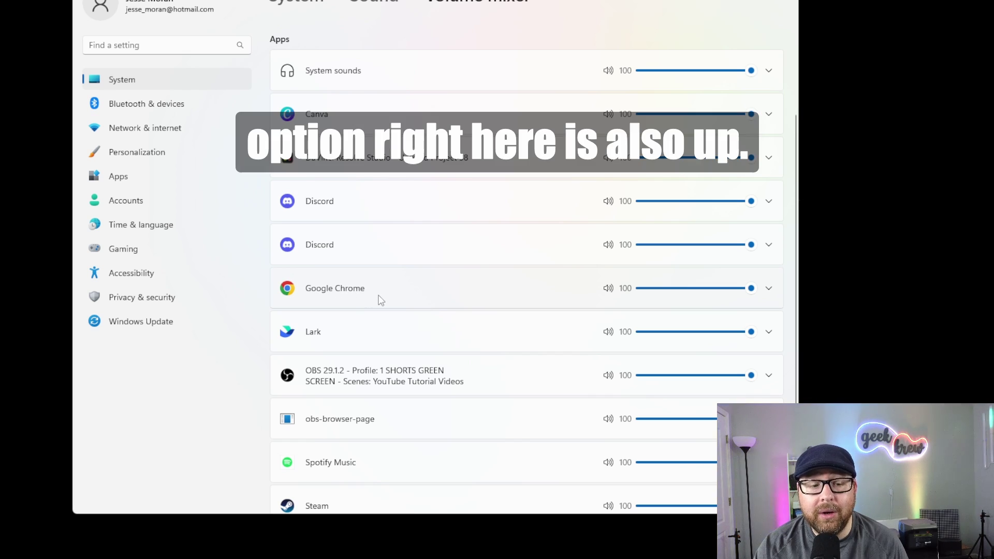
drag(750, 337, 631, 339)
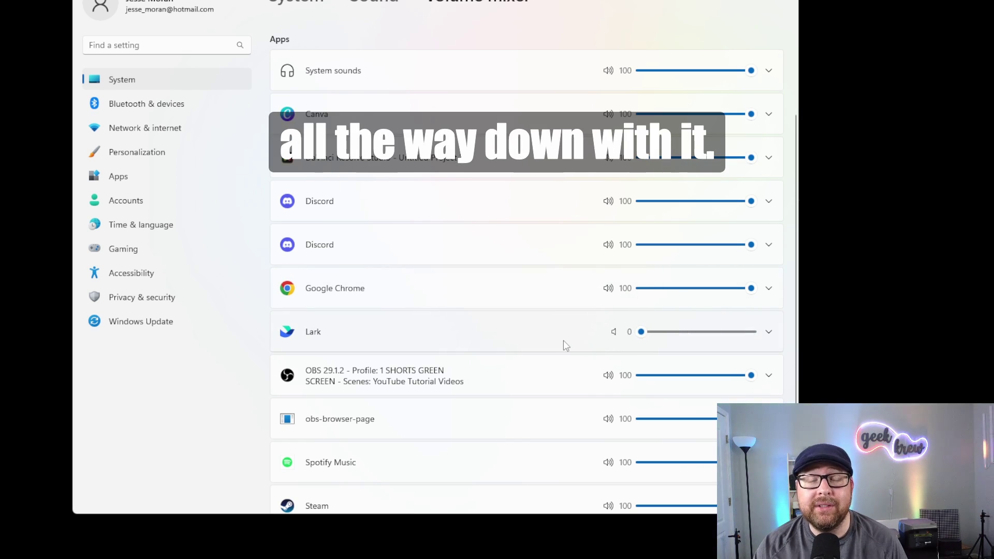
drag(693, 338, 694, 335)
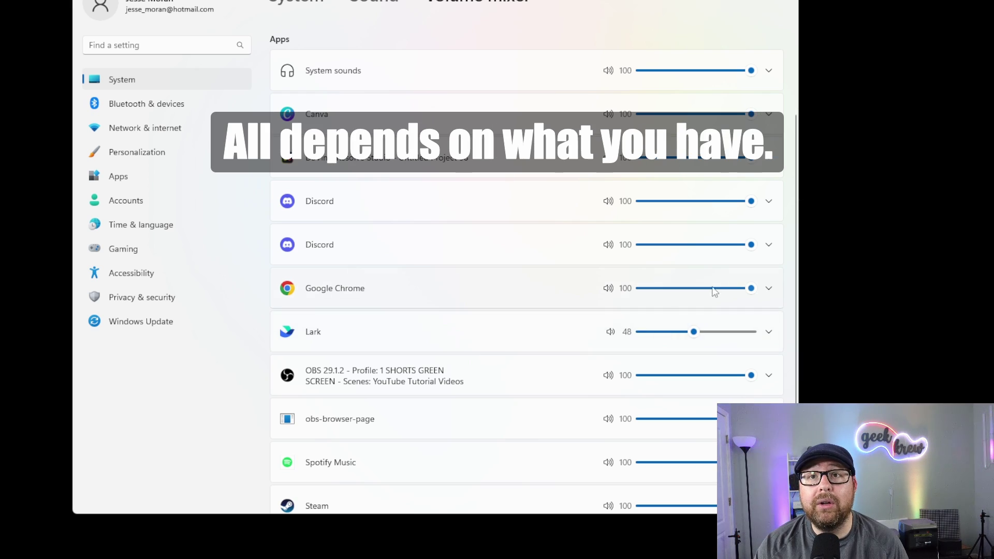
drag(661, 294, 677, 293)
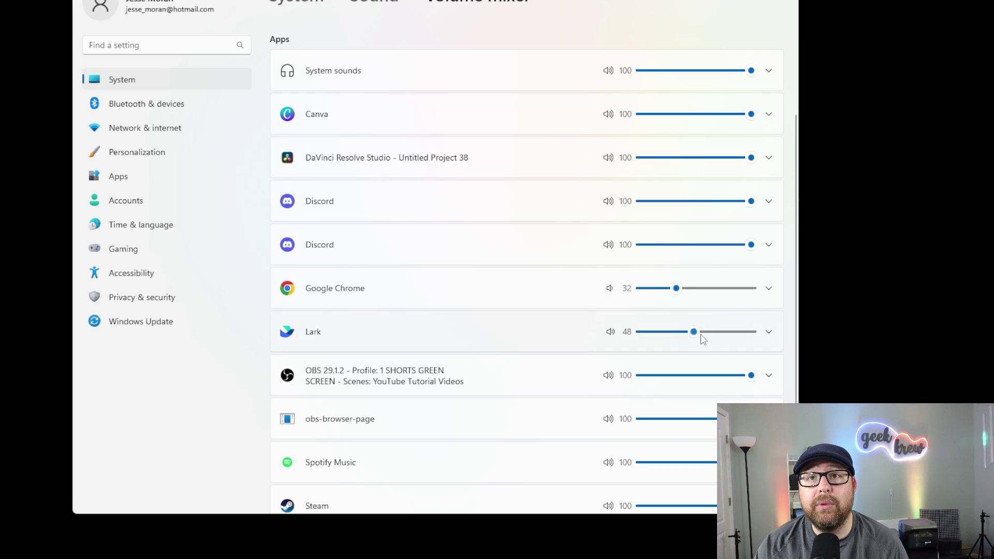
click(768, 289)
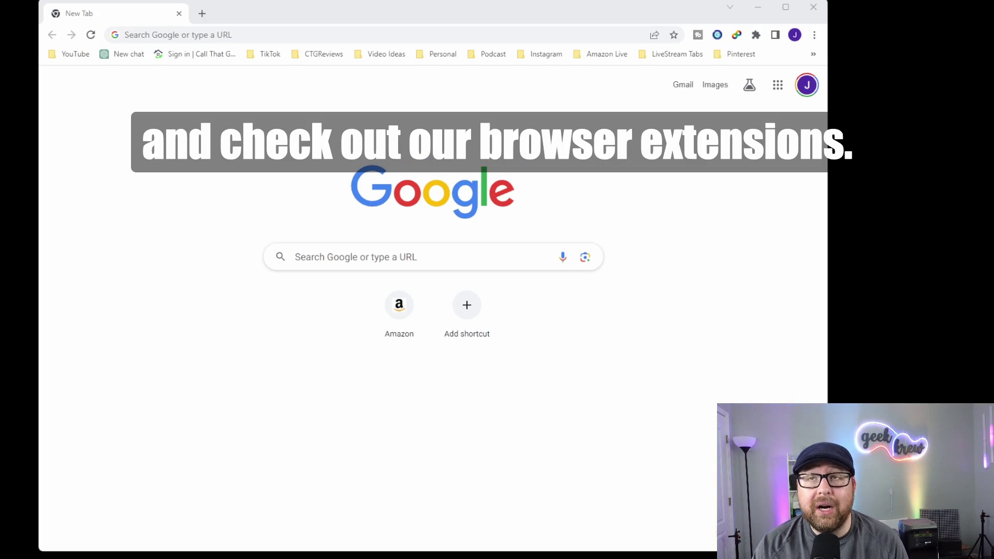
- Go to Manage extensions and switch off the AIPRM for ChatGPT toggle
click(814, 35)
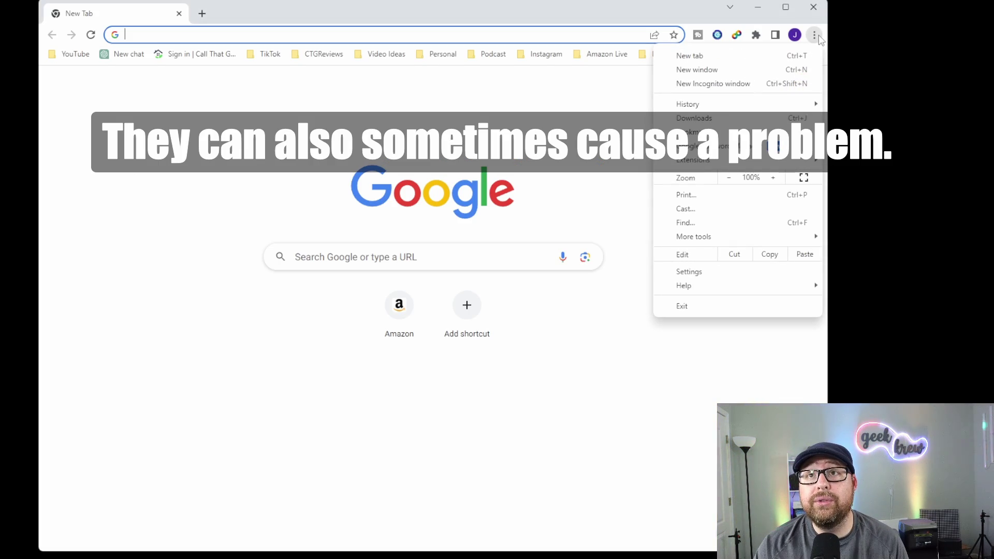
click(756, 35)
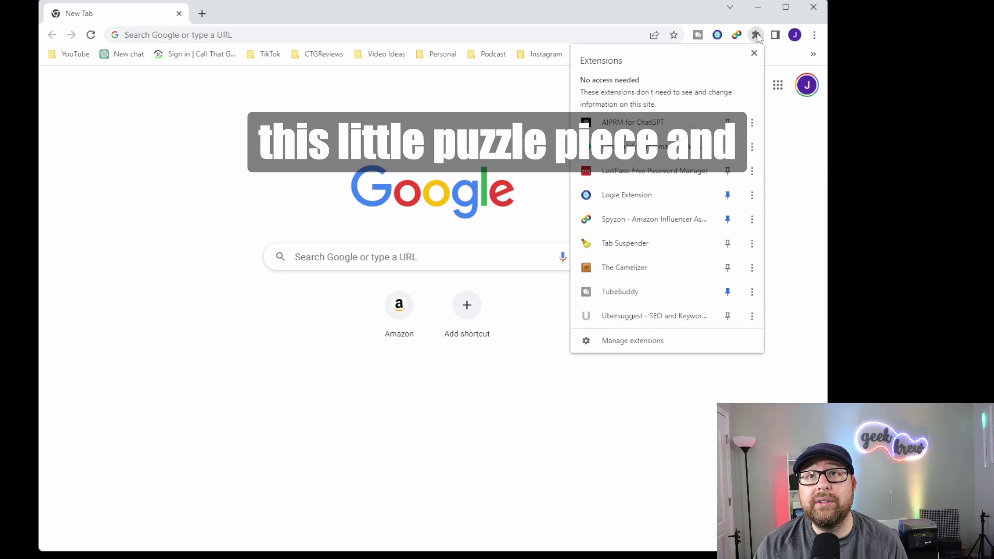
click(635, 340)
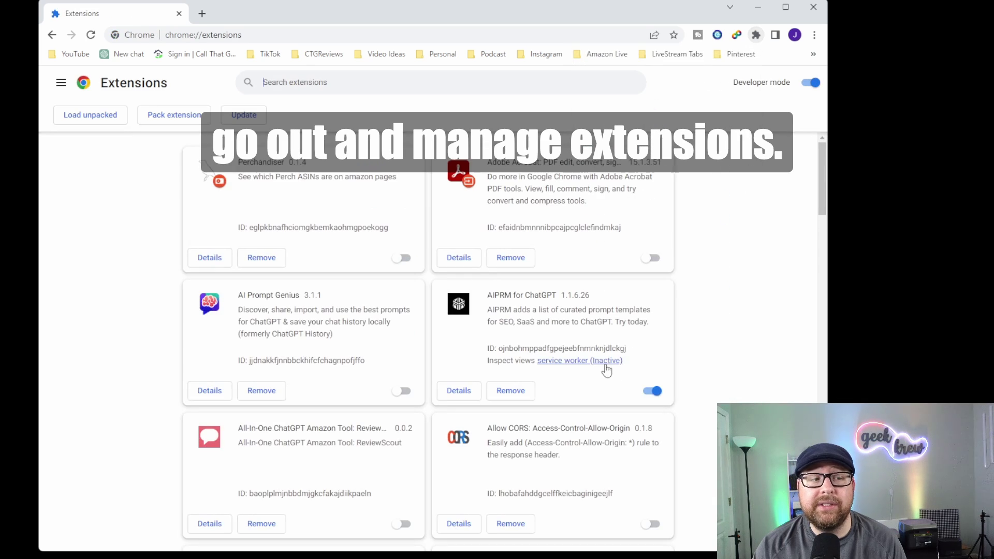
scroll(654, 277, down, 5)
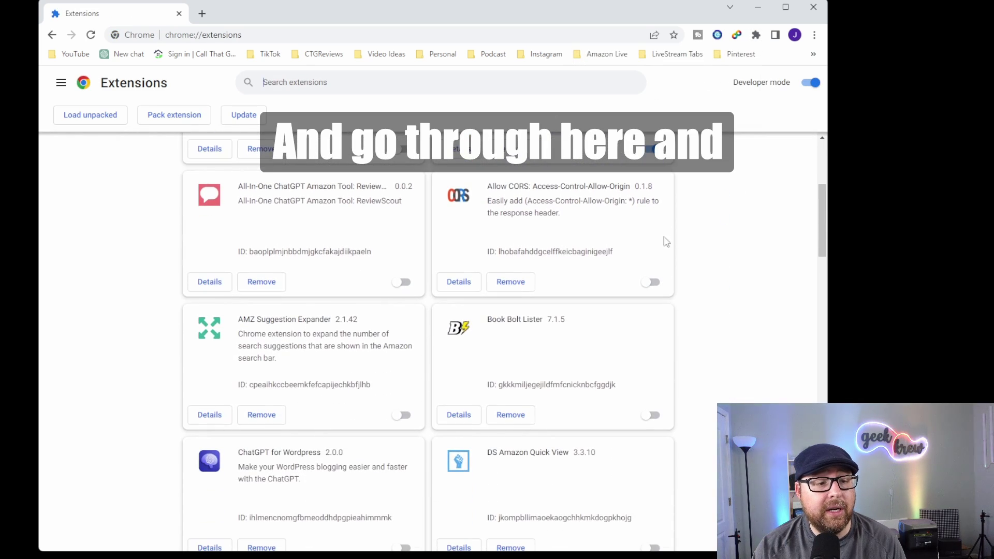
scroll(653, 165, up, 1)
click(653, 211)
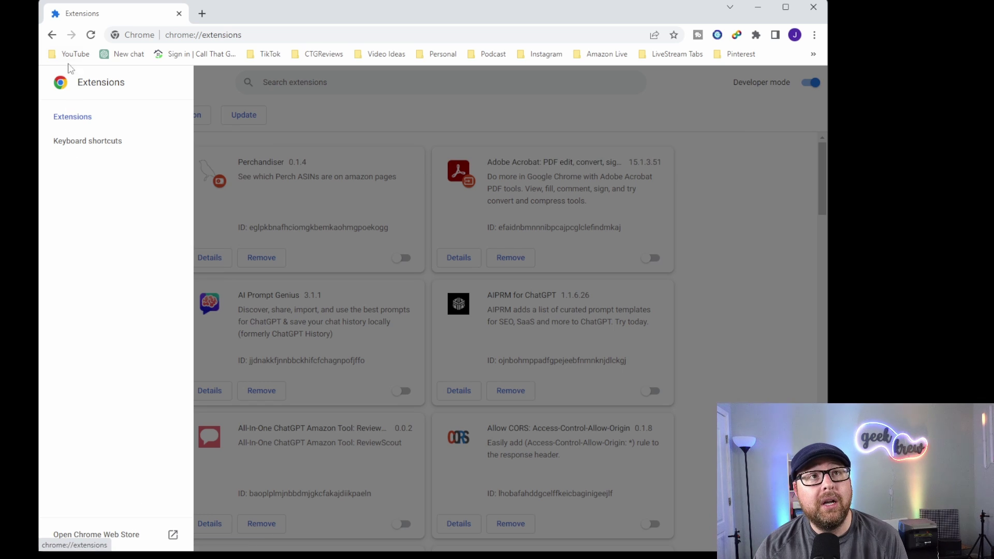
- Open the Chrome Web Store in a new tab and search for 'volume booster'
click(277, 136)
click(61, 86)
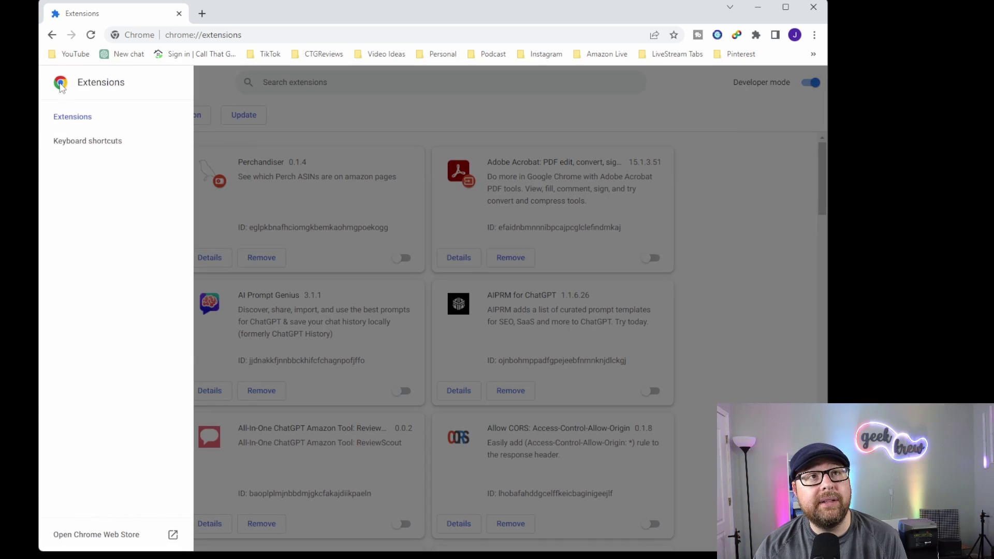
click(98, 534)
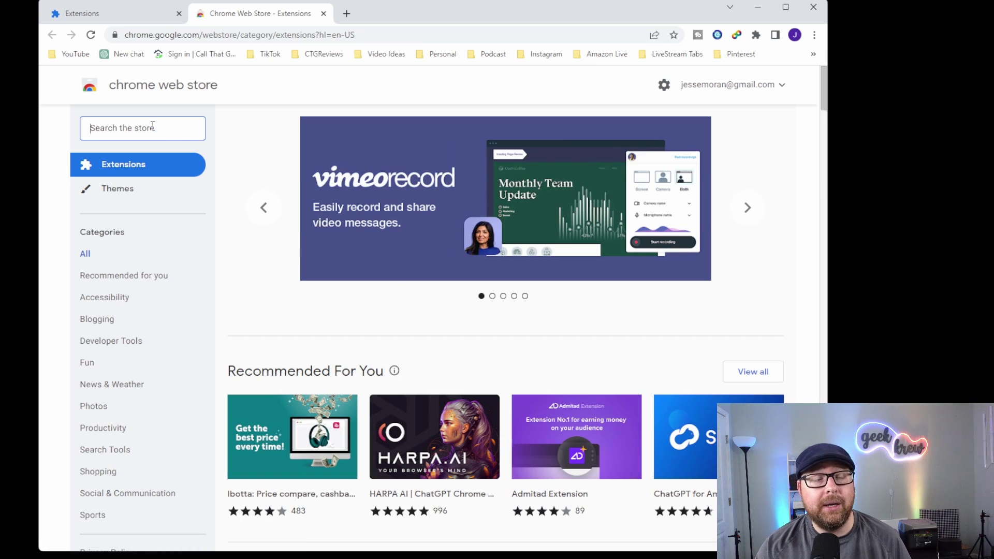
text(volume)
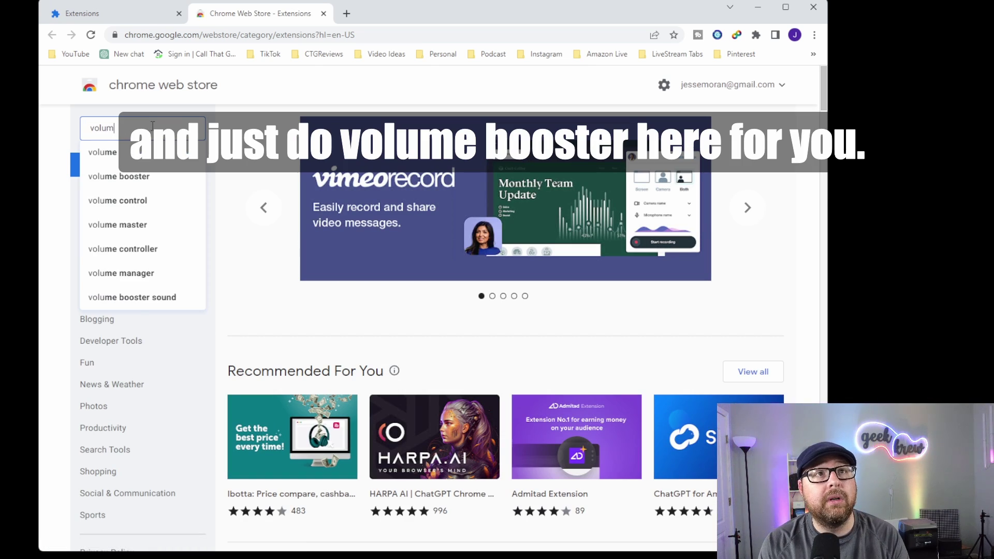
click(131, 151)
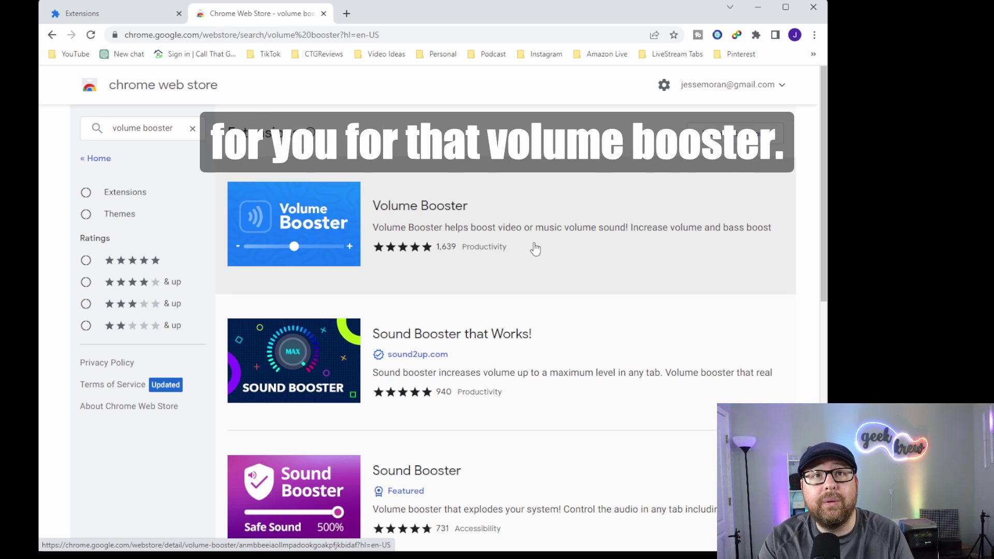
- Open the Volume Booster result and scroll down to its Overview screenshots
click(535, 249)
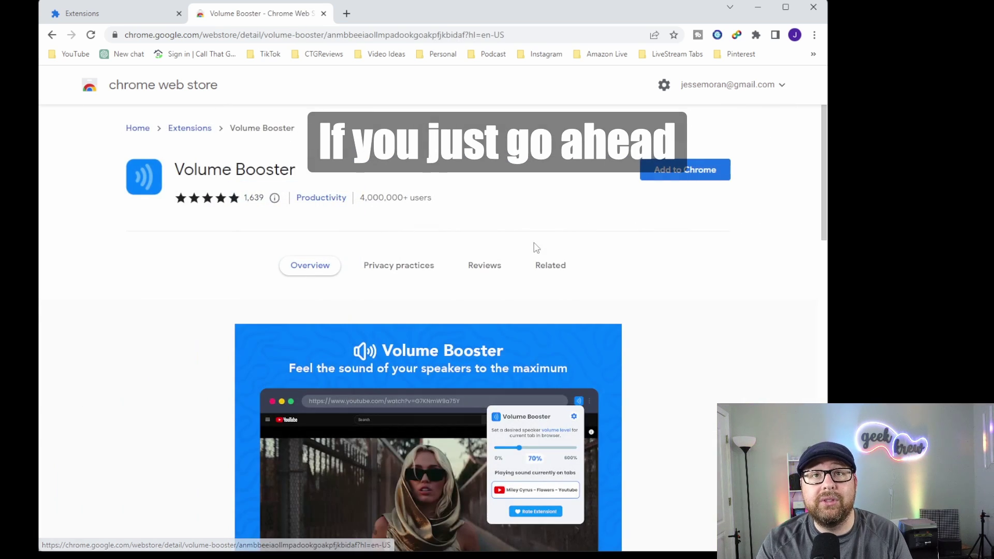
scroll(696, 330, down, 2)
scroll(688, 321, down, 1)
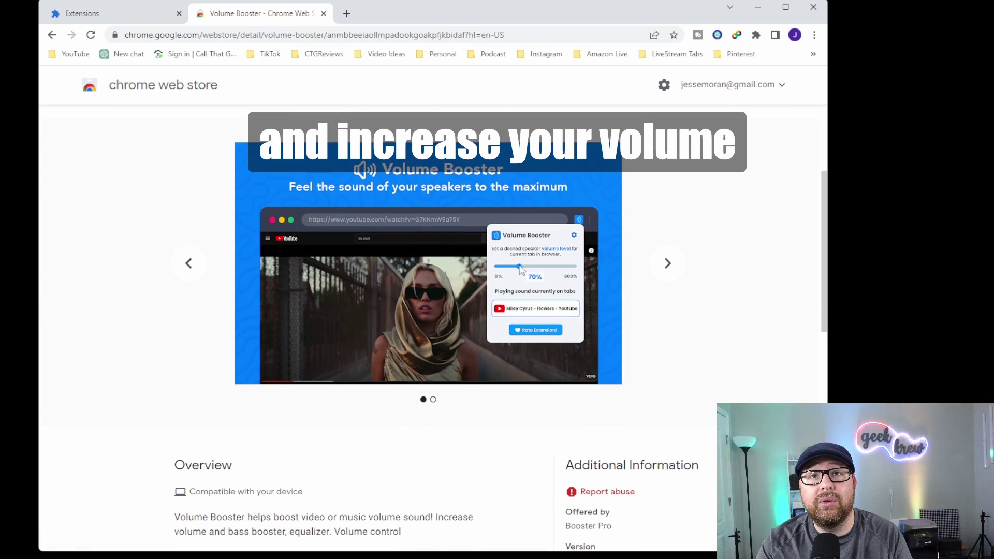